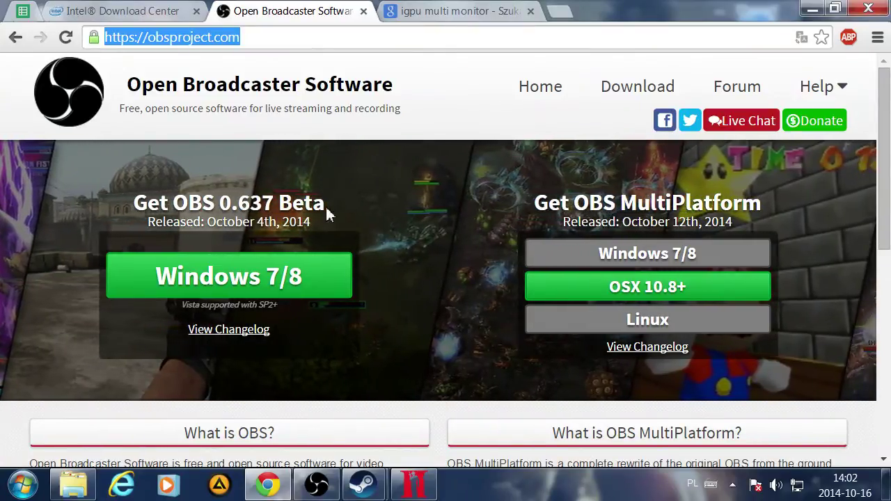
# Switch to Open Broadcaster Software and open the encoding (Kodowanie) page of its settings.
pyautogui.click(312, 490)
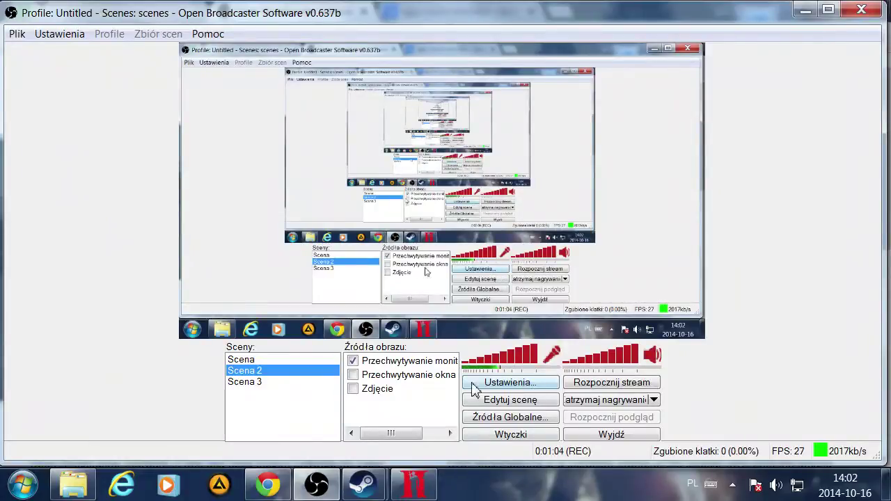
pyautogui.click(474, 383)
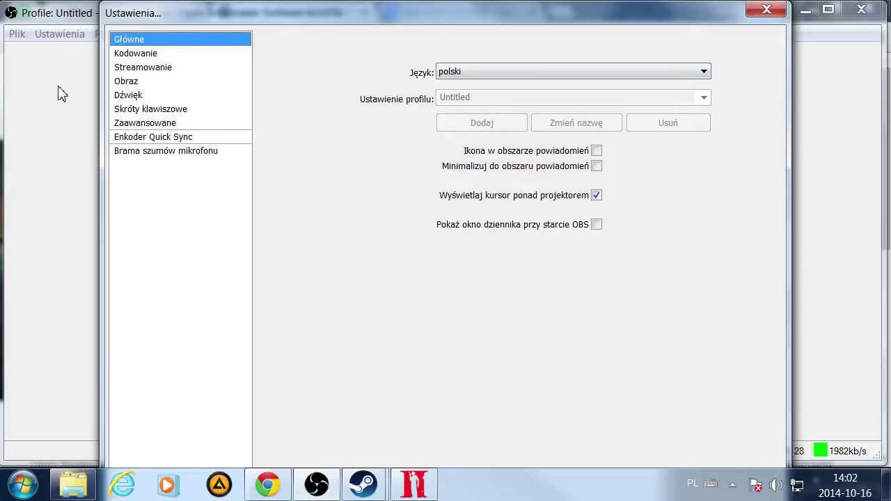
pyautogui.click(154, 55)
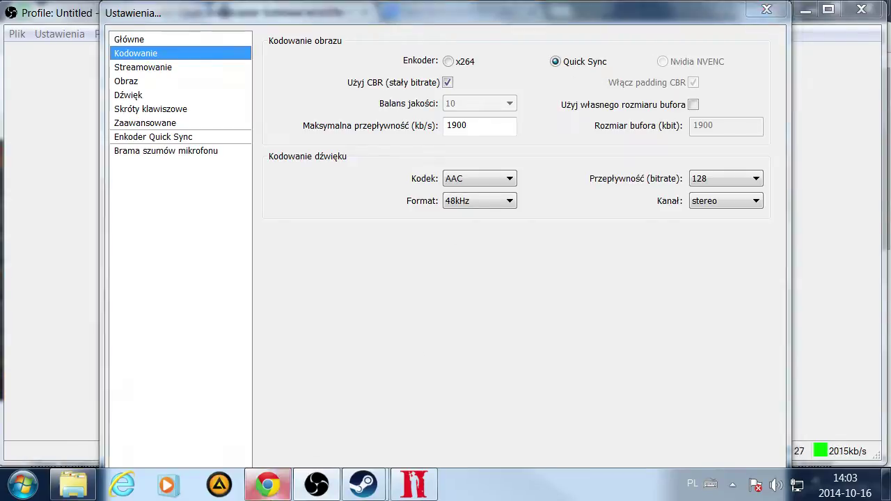
# Switch to Chrome and review the Intel HD 4400 driver downloads and the iGPU Multi-Monitor BIOS image.
pyautogui.click(267, 485)
pyautogui.click(125, 11)
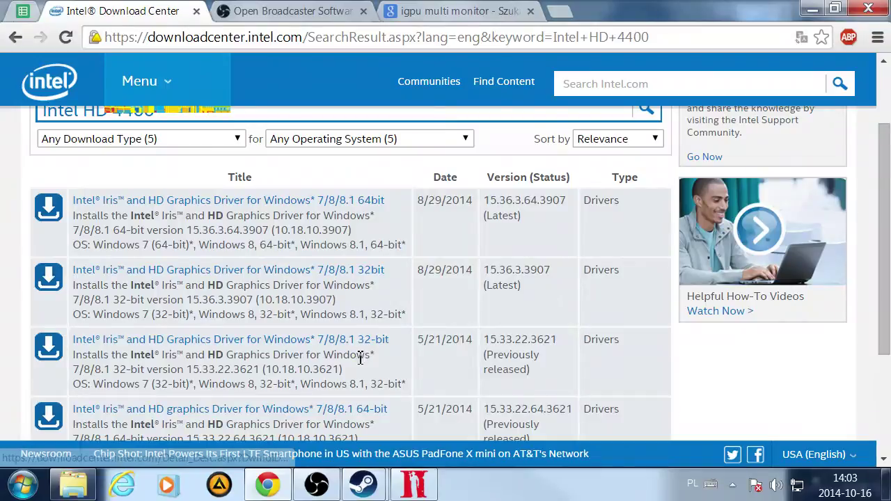
pyautogui.scroll(-1, 268, 411)
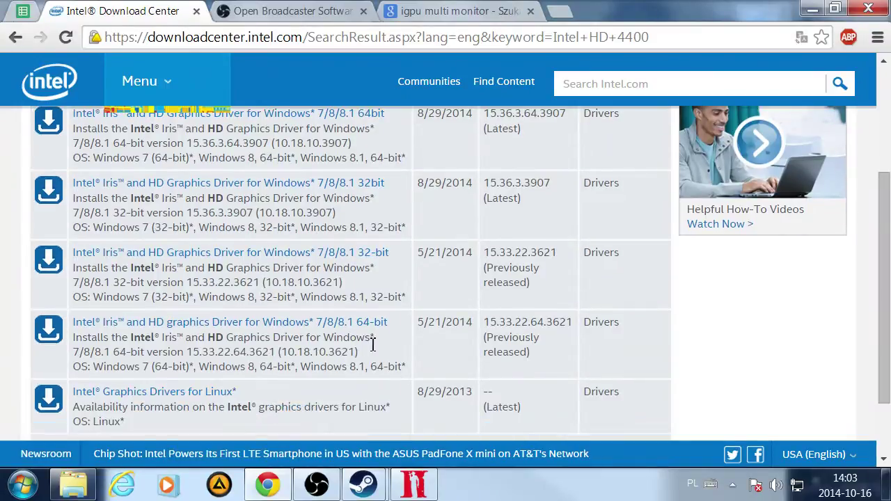
pyautogui.moveTo(374, 340); pyautogui.dragTo(132, 310)
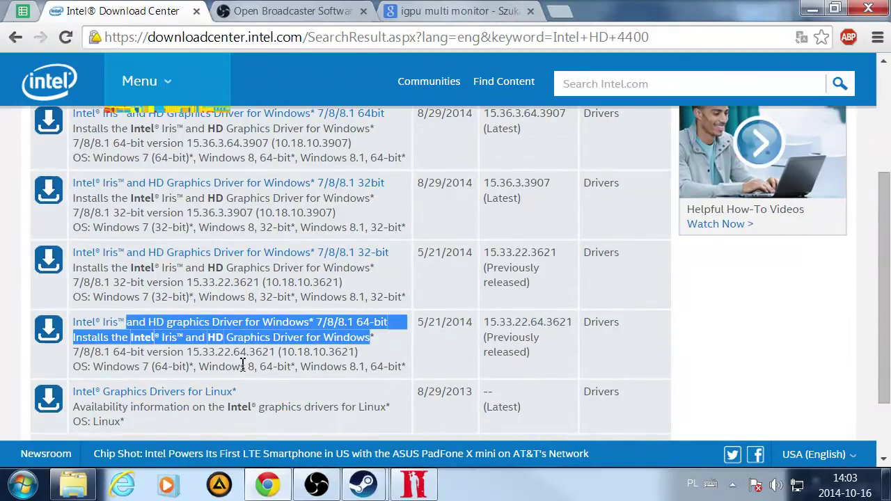
pyautogui.click(279, 374)
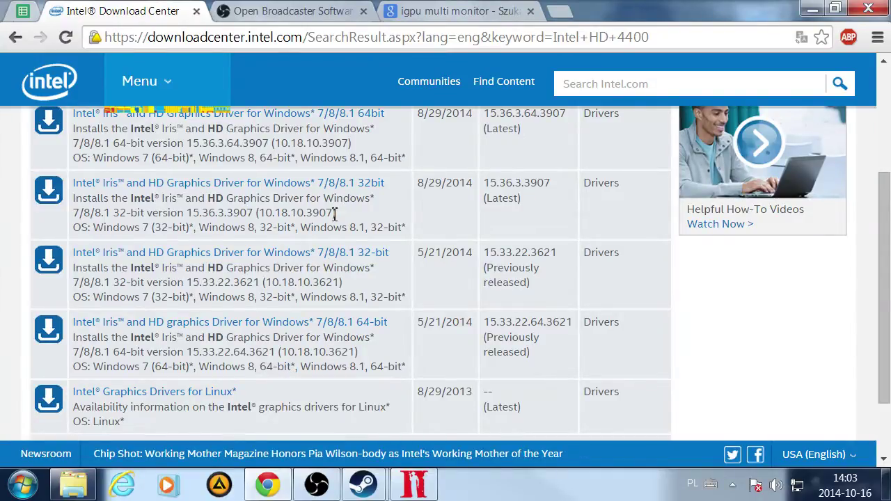
pyautogui.click(440, 14)
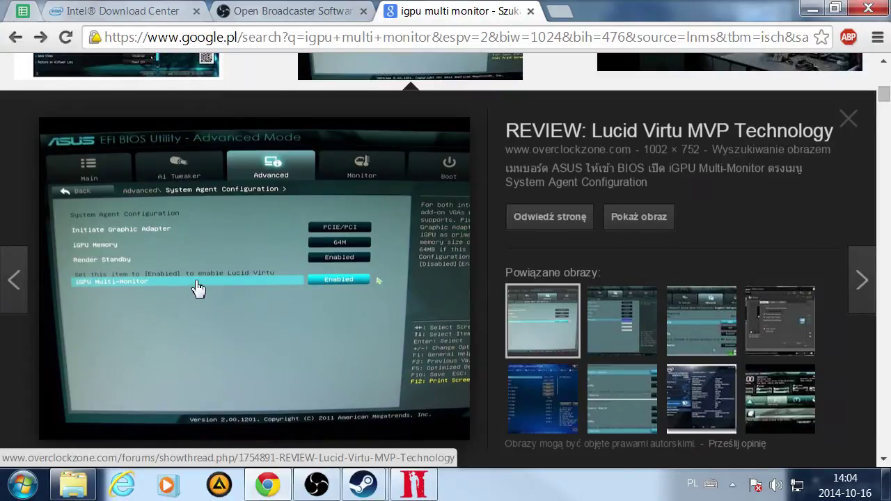
# Clear the open windows off the desktop, then open the Windows screen resolution settings in a maximized window.
pyautogui.click(811, 11)
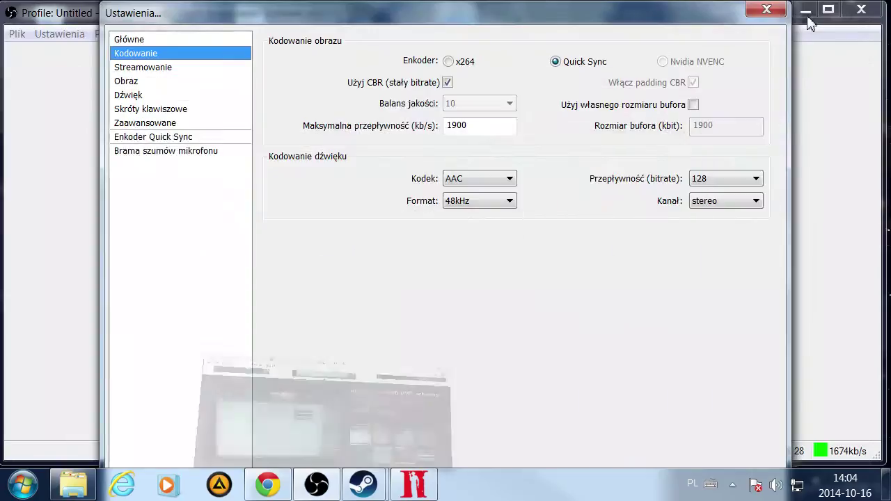
pyautogui.click(767, 9)
pyautogui.click(806, 10)
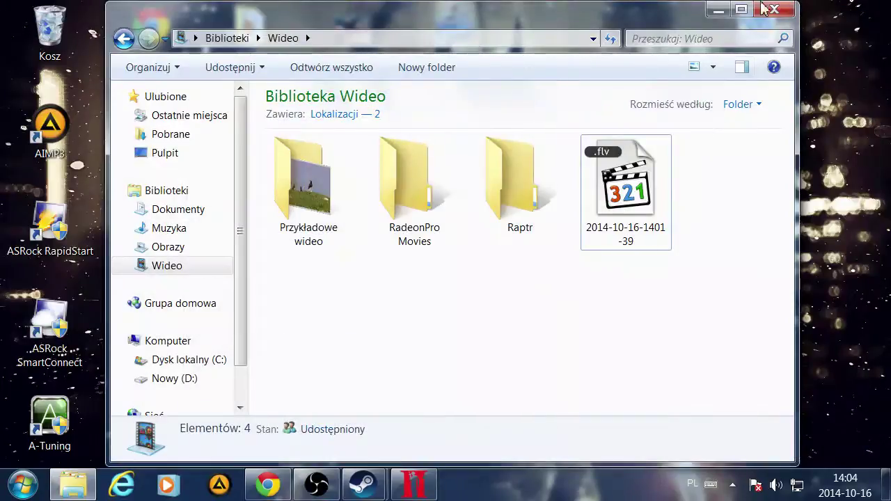
pyautogui.click(768, 9)
pyautogui.rightClick(572, 278)
pyautogui.click(627, 228)
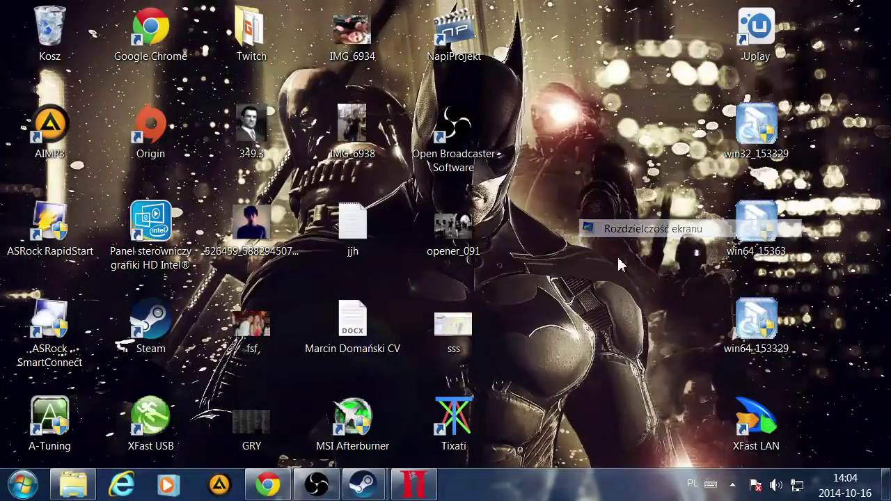
pyautogui.rightClick(863, 265)
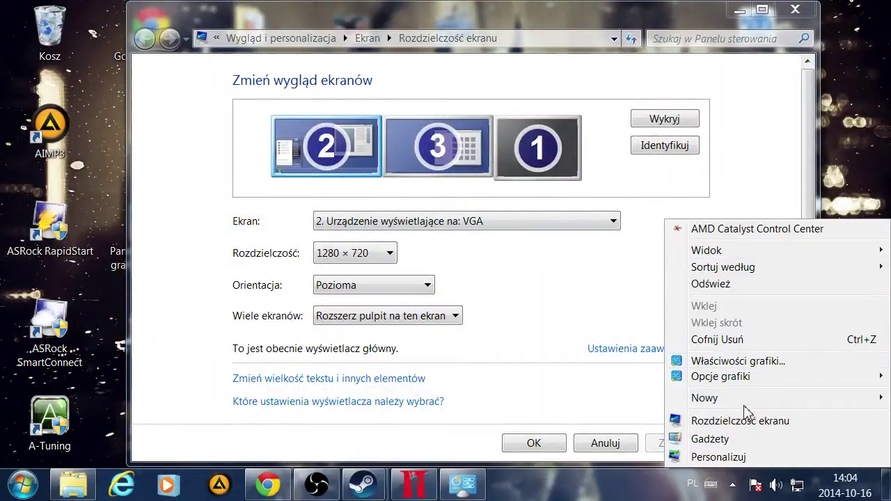
pyautogui.click(662, 207)
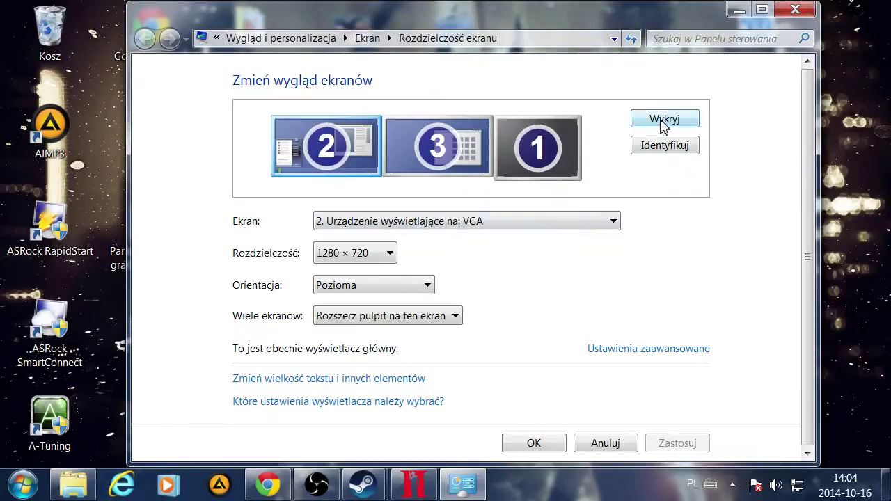
pyautogui.doubleClick(604, 13)
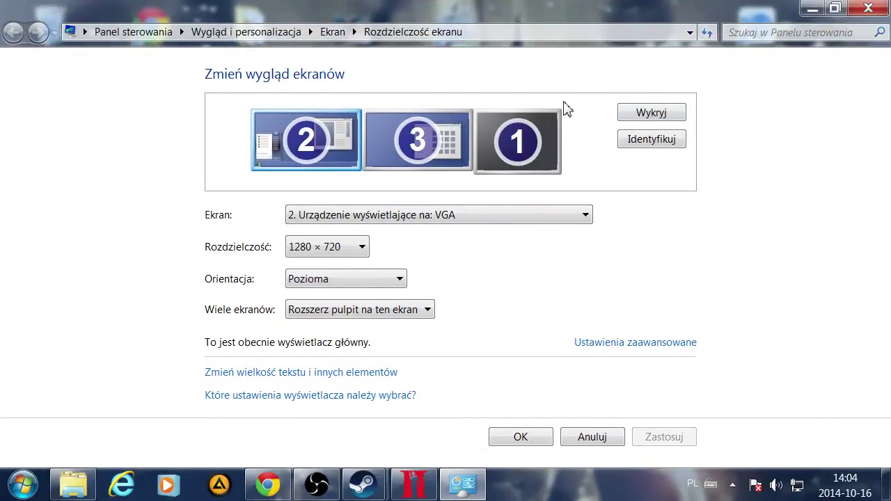
# Detect displays, check the multiple-display options for the unused Intel HD Graphics 4400 output, and leave the settings without applying changes.
pyautogui.click(652, 115)
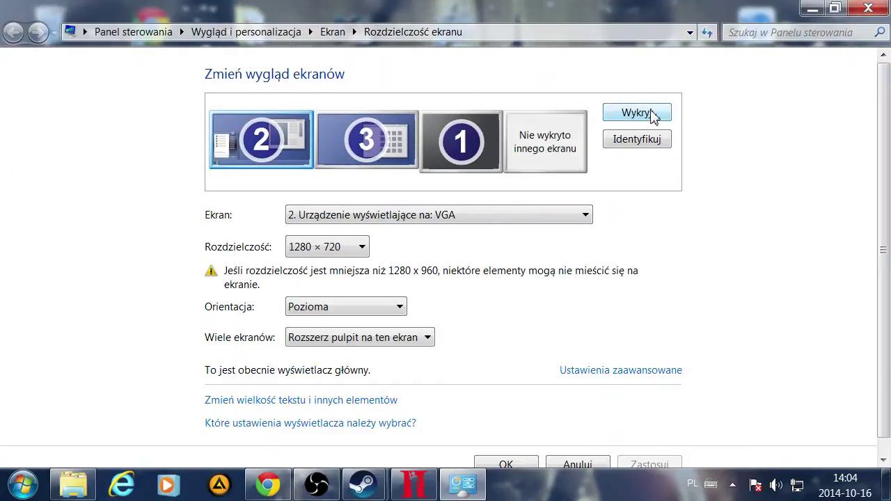
pyautogui.click(544, 159)
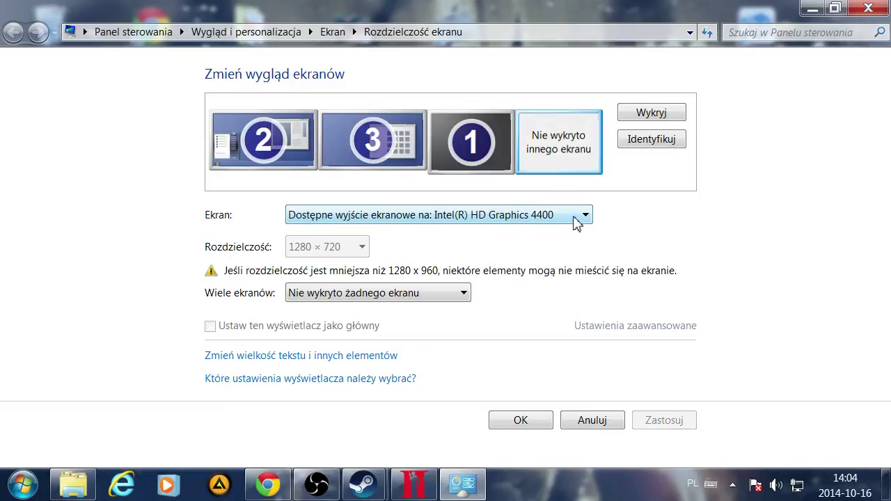
pyautogui.click(361, 295)
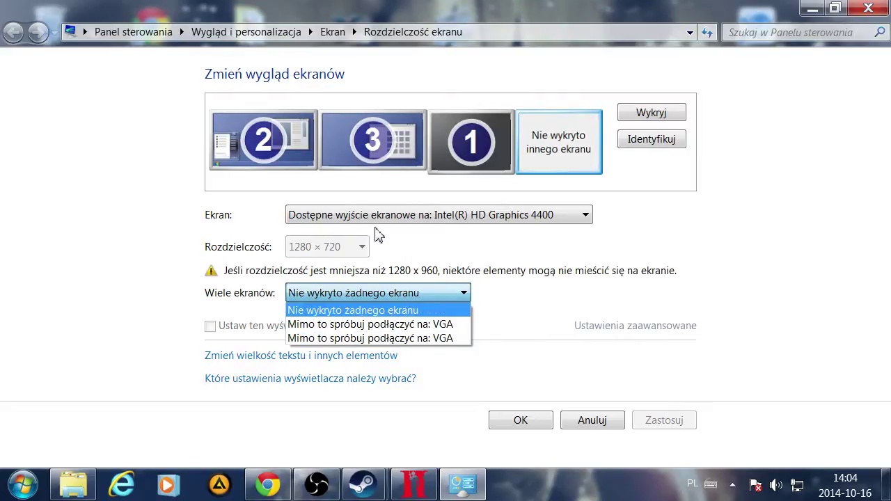
pyautogui.click(573, 142)
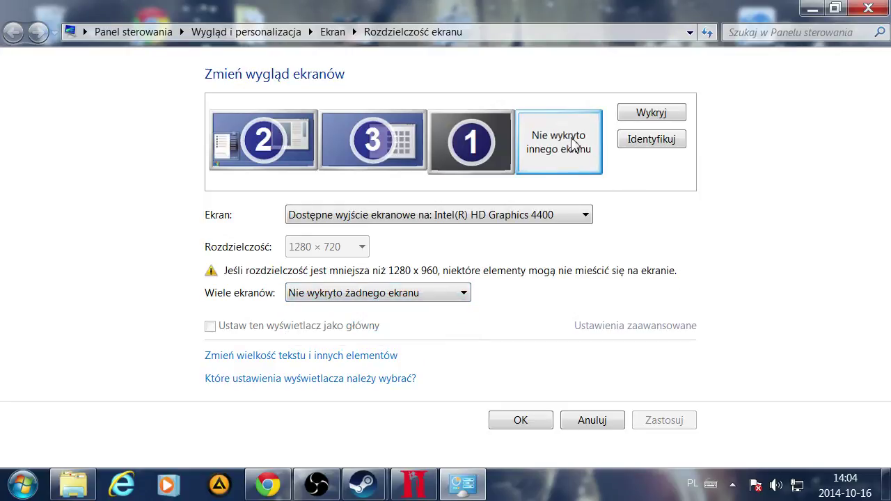
pyautogui.click(610, 424)
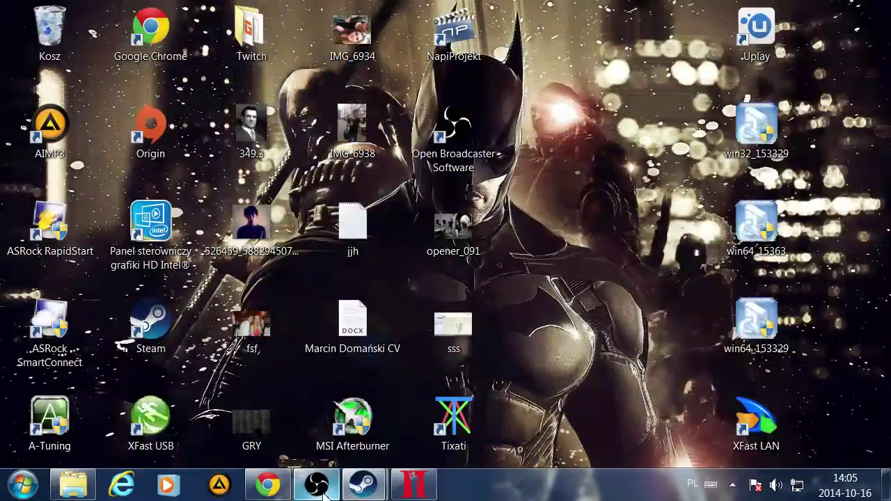
# Return to Open Broadcaster Software and examine the encoder and maximum bitrate in the encoding (Kodowanie) settings.
pyautogui.click(316, 486)
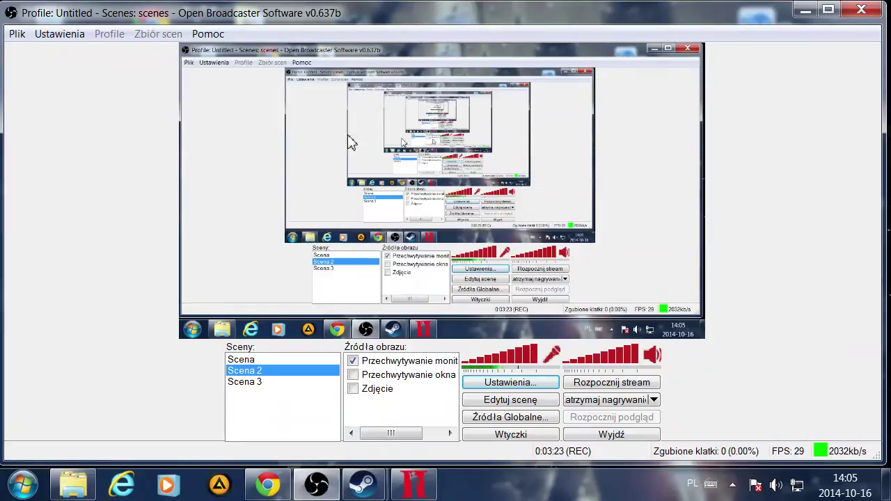
pyautogui.click(488, 383)
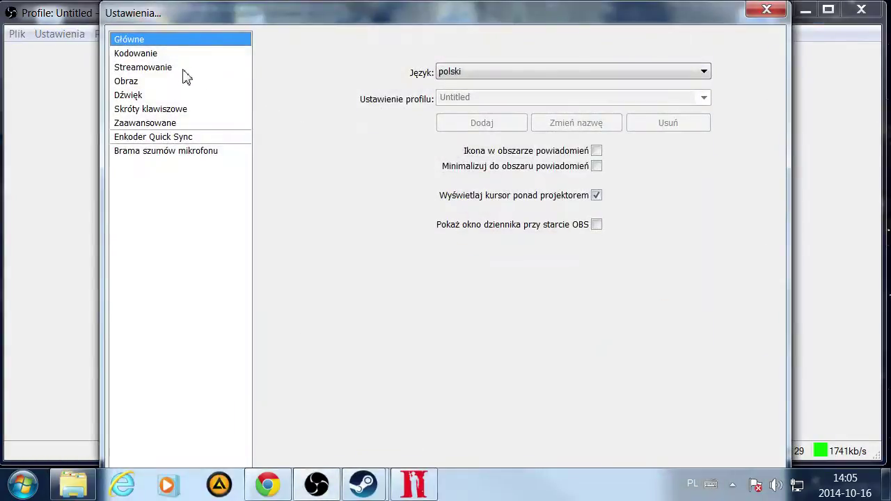
pyautogui.click(176, 55)
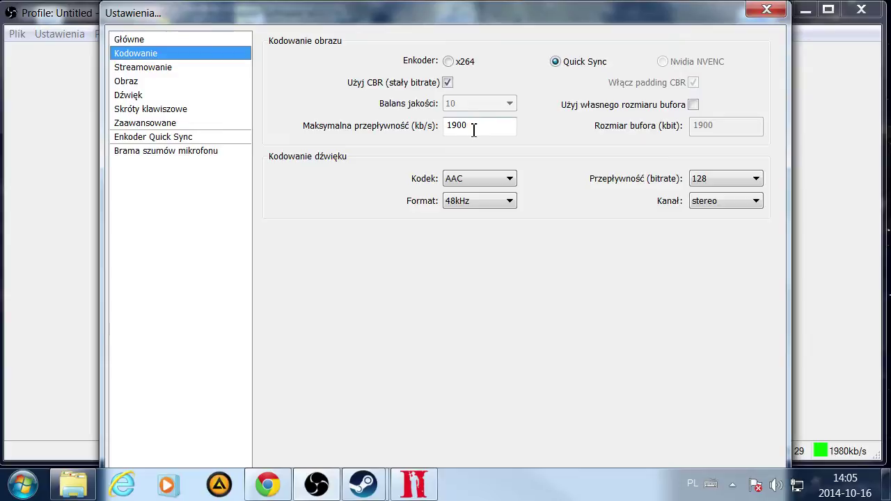
pyautogui.moveTo(479, 126)
# Open the streaming (Streamowanie) settings and examine the available streaming services and the FMS URL server list.
pyautogui.click(149, 67)
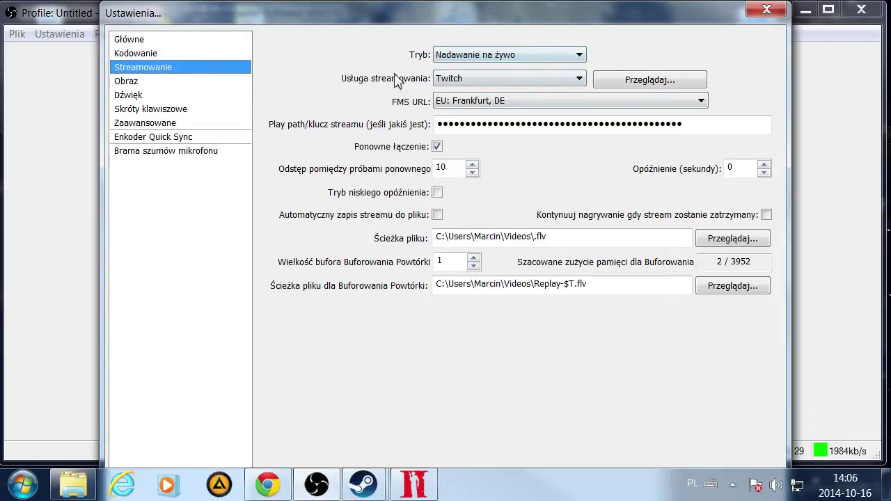
pyautogui.click(462, 78)
pyautogui.click(462, 79)
pyautogui.click(465, 103)
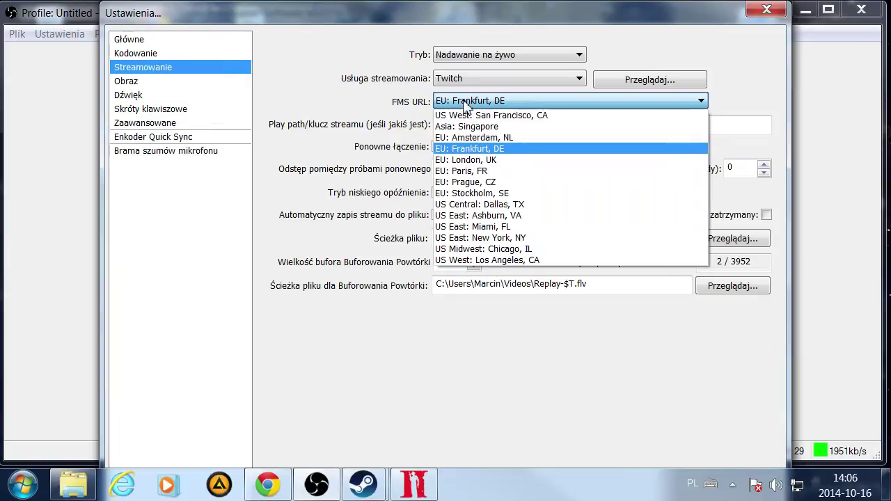
pyautogui.click(466, 103)
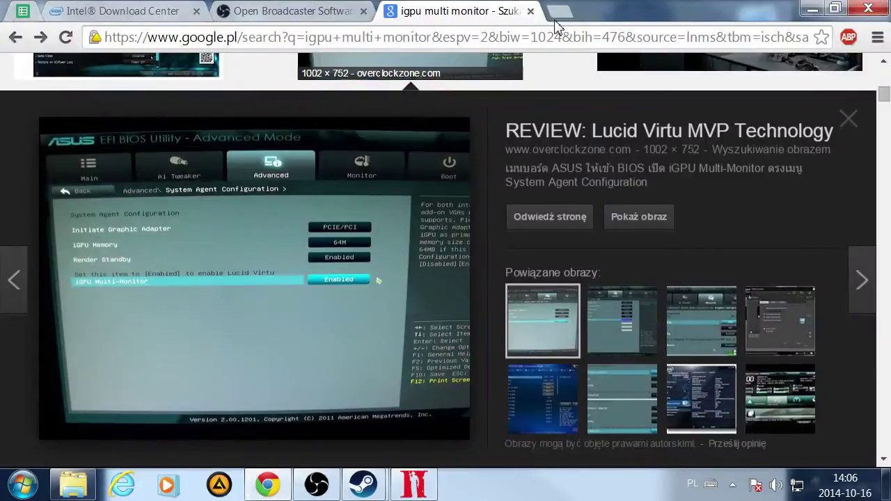
# Open speedtest.net in a new Chrome tab and run a connection test against the suggested server on the map.
pyautogui.click(559, 16)
pyautogui.write('spee')
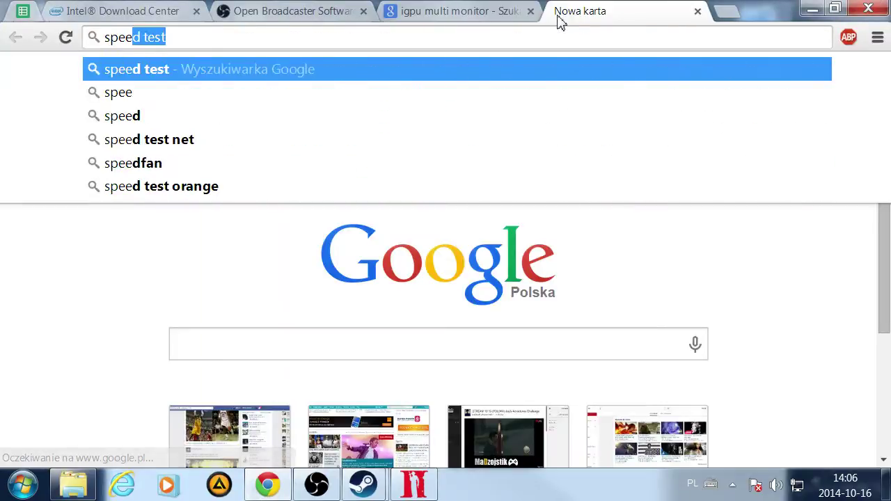
pyautogui.write('dtest.net')
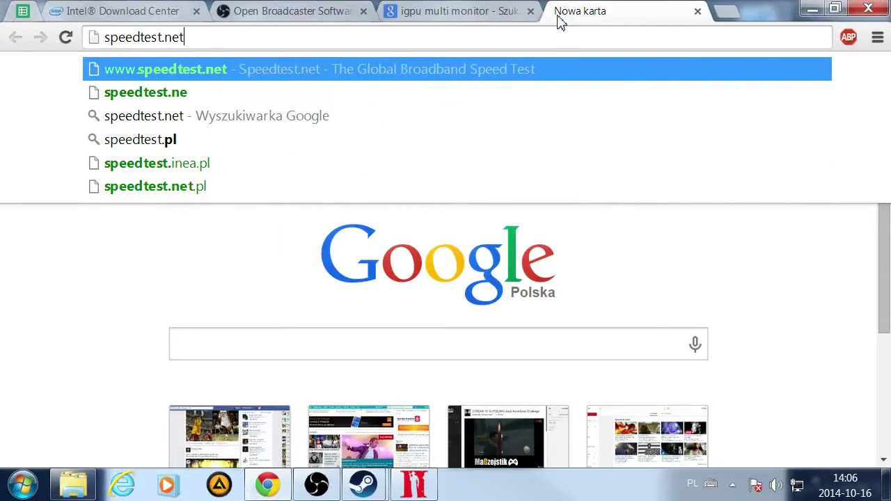
pyautogui.press('Return')
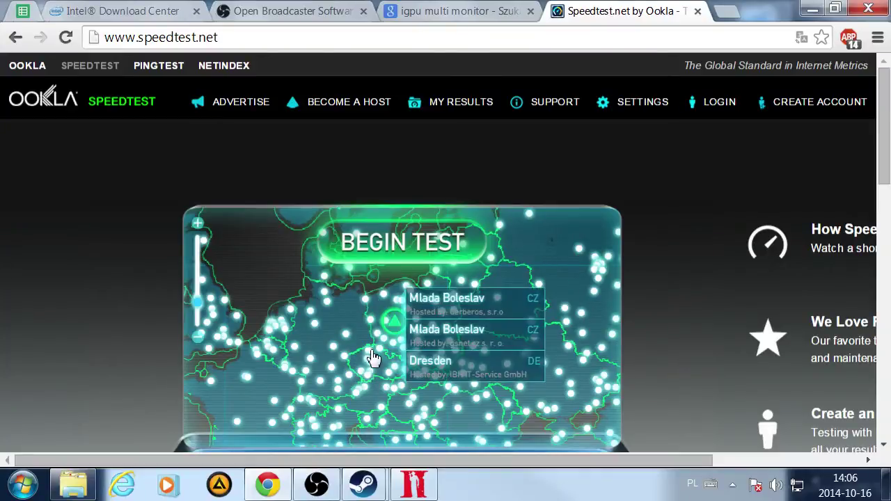
pyautogui.click(395, 321)
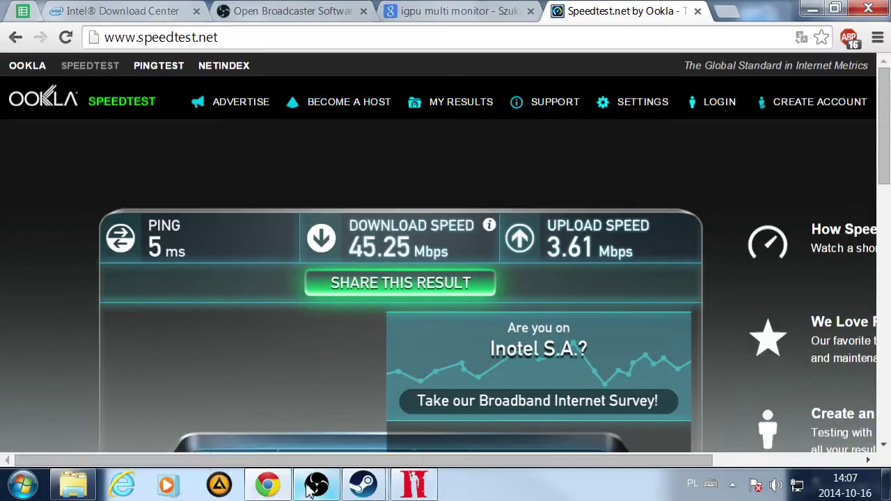
# Switch back to the Open Broadcaster Software streaming settings to check the stream key field.
pyautogui.moveTo(310, 491)
pyautogui.moveTo(356, 491)
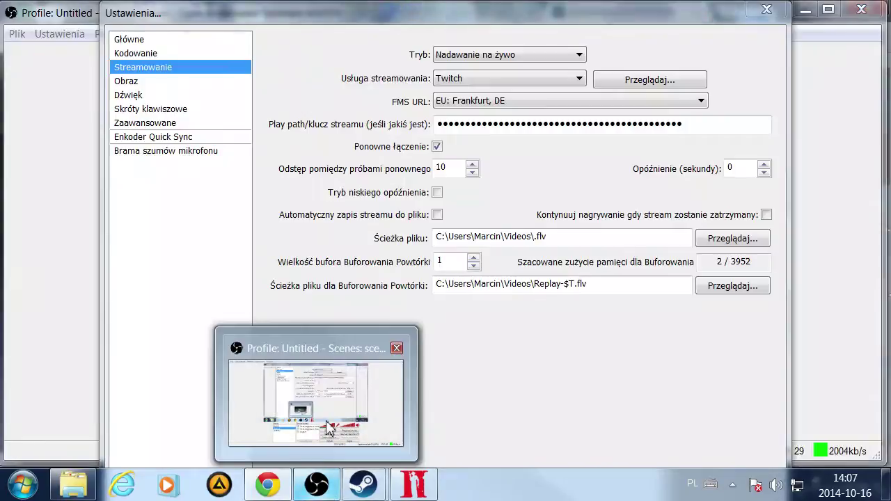
pyautogui.click(329, 428)
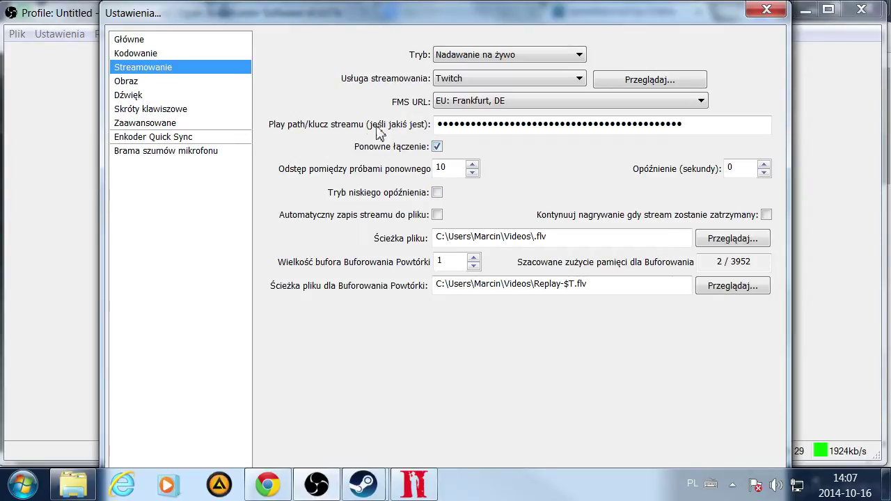
# Switch to Chrome and search Google for "klucz streamu twitch" in a new tab.
pyautogui.click(265, 487)
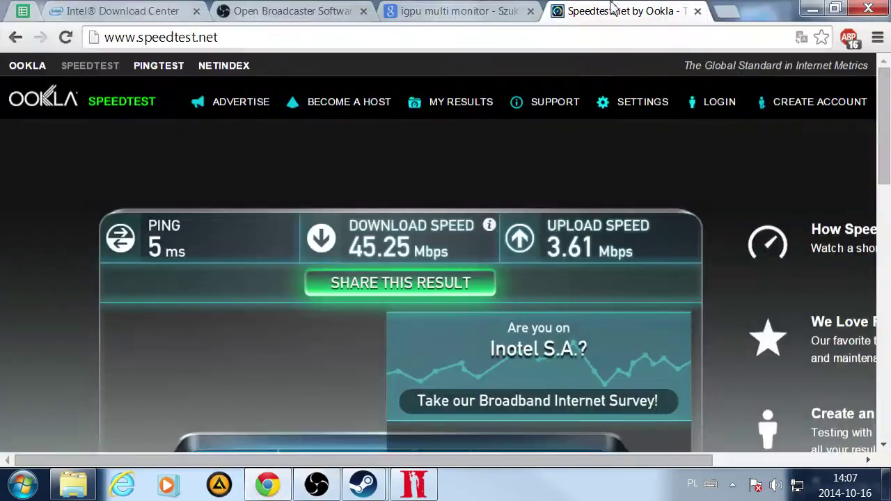
pyautogui.click(727, 12)
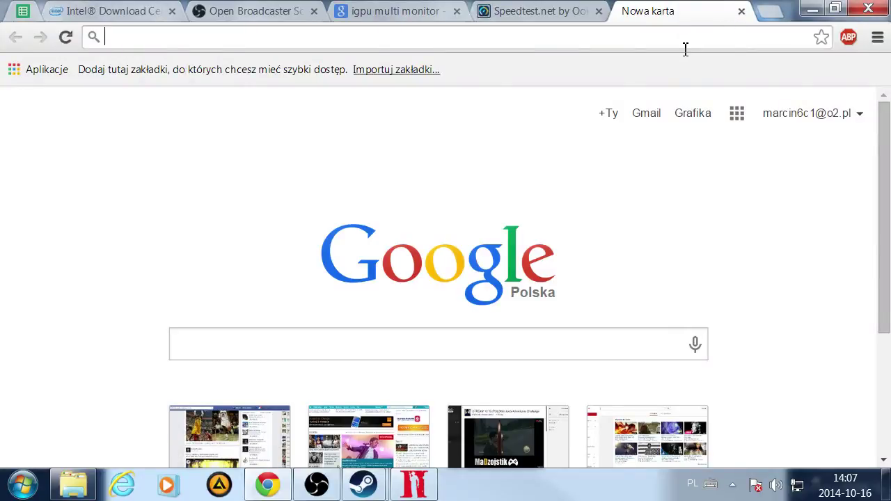
pyautogui.write('klucz st')
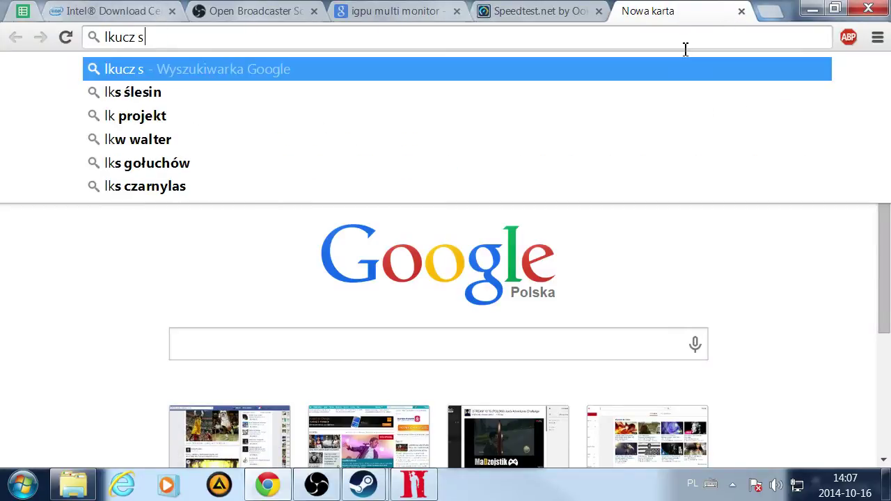
pyautogui.press('BackSpace')
pyautogui.press('BackSpace')
pyautogui.press('BackSpace')
pyautogui.write('stream')
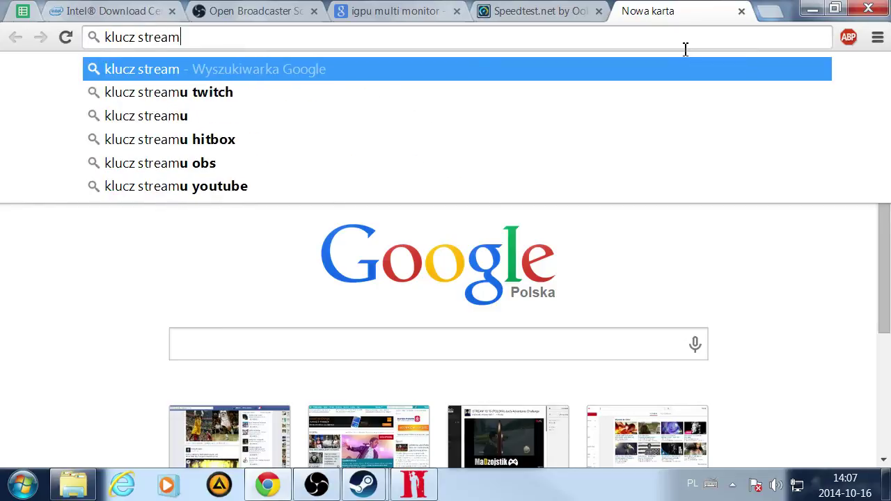
pyautogui.write('u twitch')
pyautogui.press('Return')
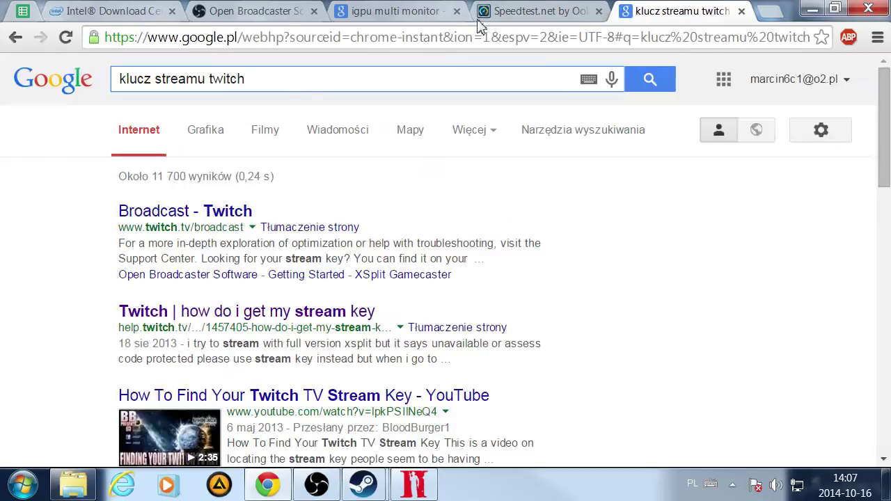
# Open the Twitch help result "how do i get my stream key" and copy the dashboard stream key address from the staff reply.
pyautogui.click(237, 311)
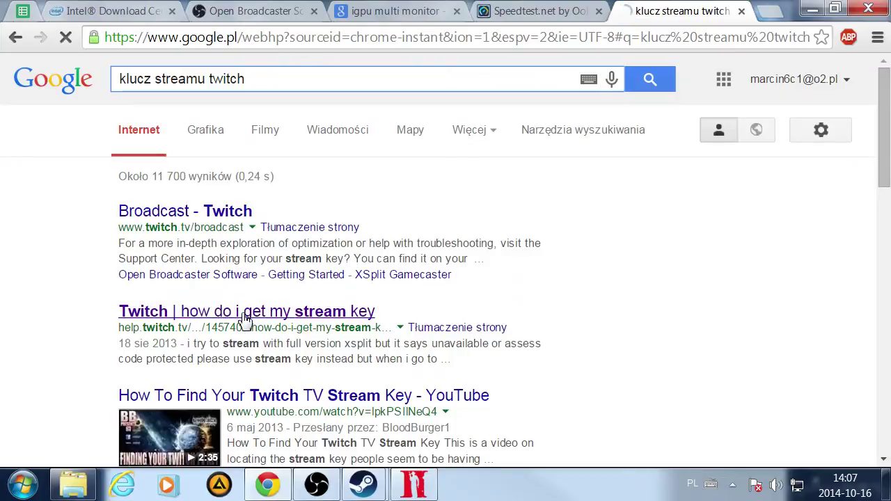
pyautogui.scroll(-1, 296, 290)
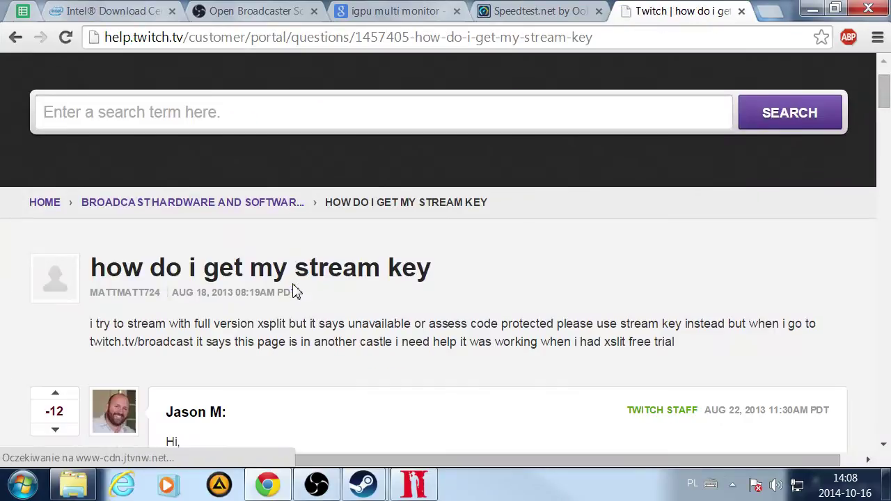
pyautogui.scroll(-5, 296, 292)
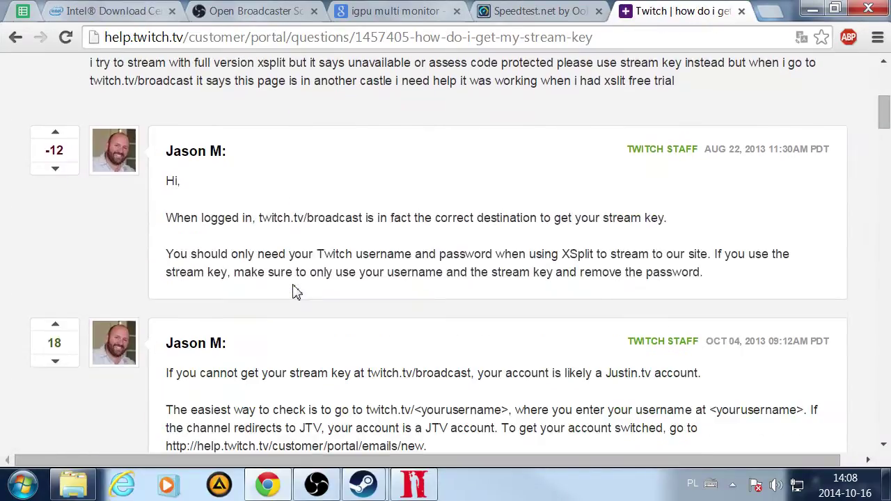
pyautogui.scroll(2, 296, 292)
pyautogui.scroll(-5, 296, 292)
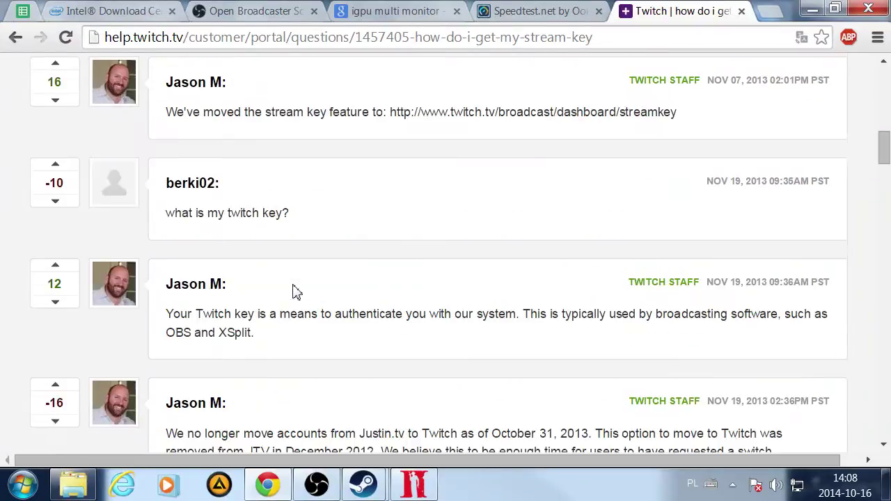
pyautogui.scroll(1, 295, 292)
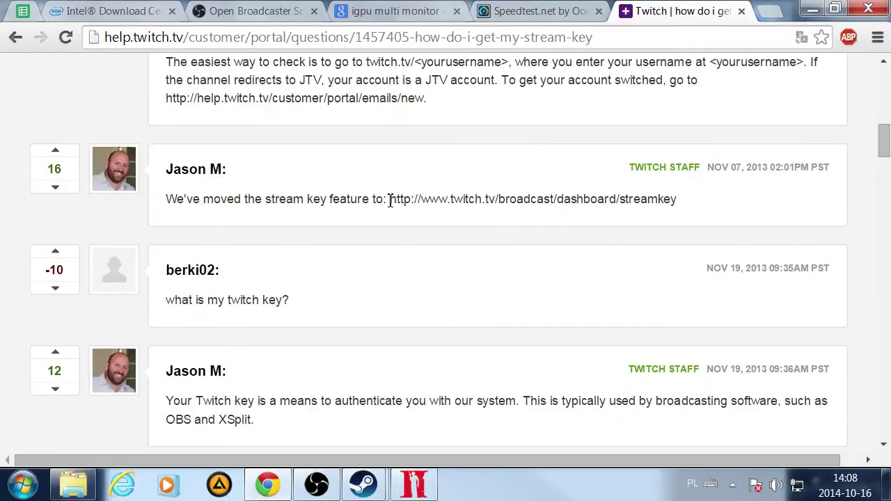
pyautogui.moveTo(390, 200); pyautogui.dragTo(695, 200)
pyautogui.hotkey('ctrl', 'c')
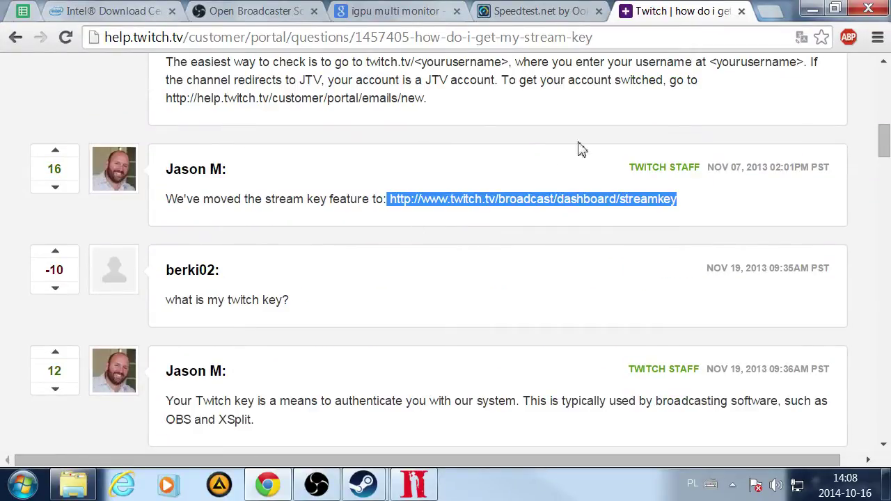
# Load the copied Twitch dashboard address in the same tab and locate the "Wyświetl klucz" link without revealing the key.
pyautogui.click(397, 37)
pyautogui.hotkey('ctrl', 'v')
pyautogui.press('Return')
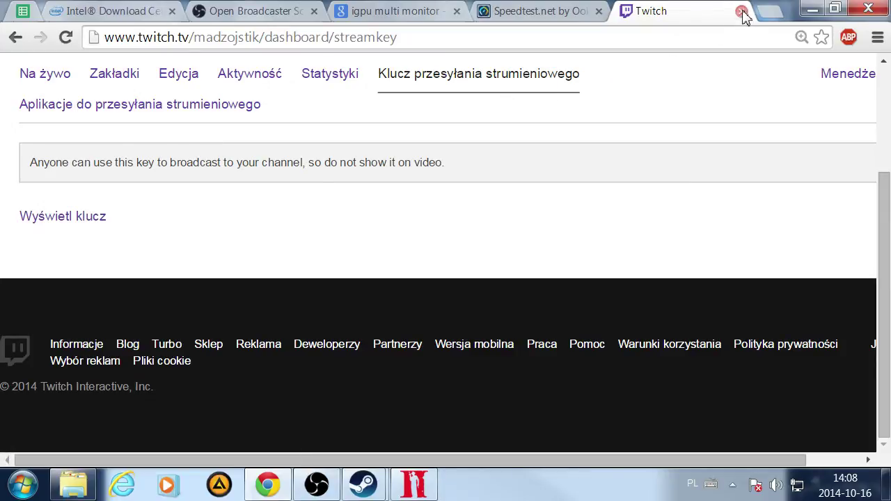
pyautogui.moveTo(105, 216); pyautogui.dragTo(70, 217)
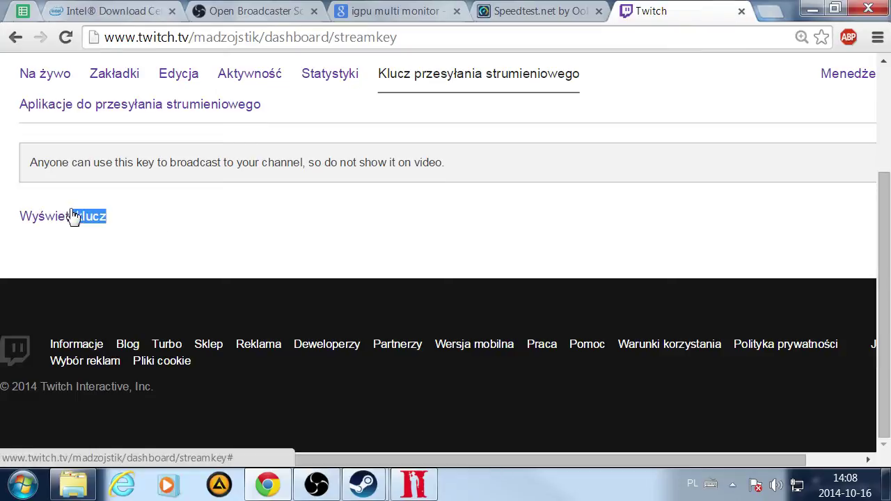
pyautogui.click(194, 204)
# Close the Twitch tab and return to Open Broadcaster Software to examine the resolution and FPS in the video (Obraz) settings.
pyautogui.click(742, 11)
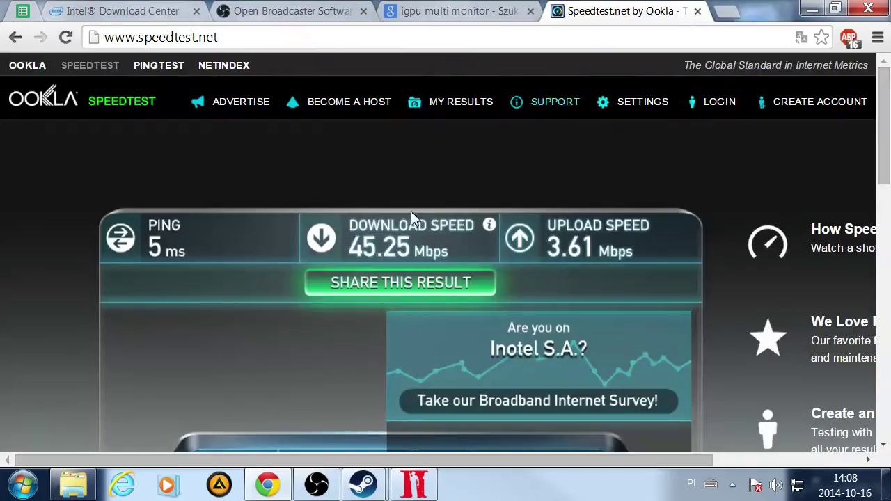
pyautogui.click(317, 485)
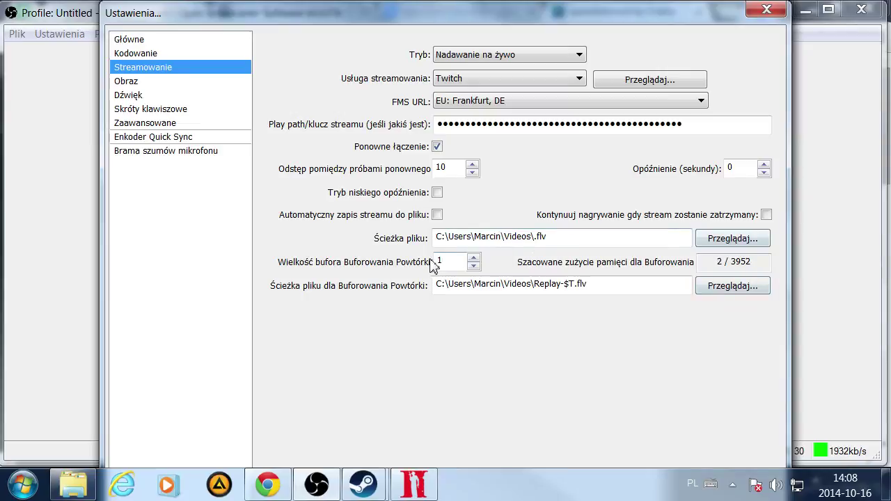
pyautogui.click(166, 82)
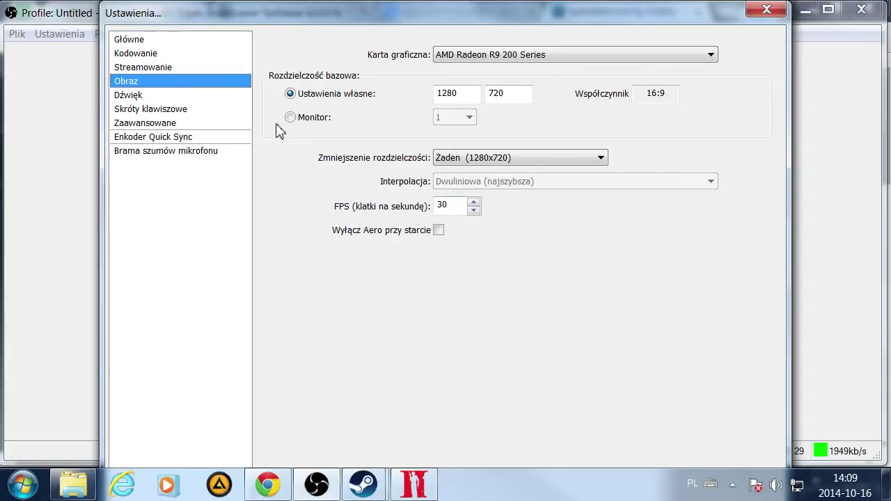
# Examine the devices and boost values in the audio (Dźwięk) settings and the hotkey assignments under Skróty klawiszowe.
pyautogui.click(179, 98)
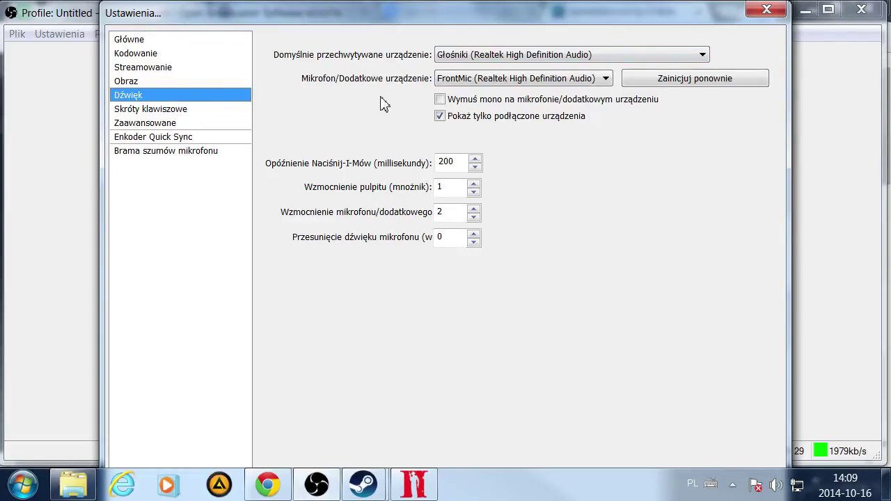
pyautogui.click(149, 113)
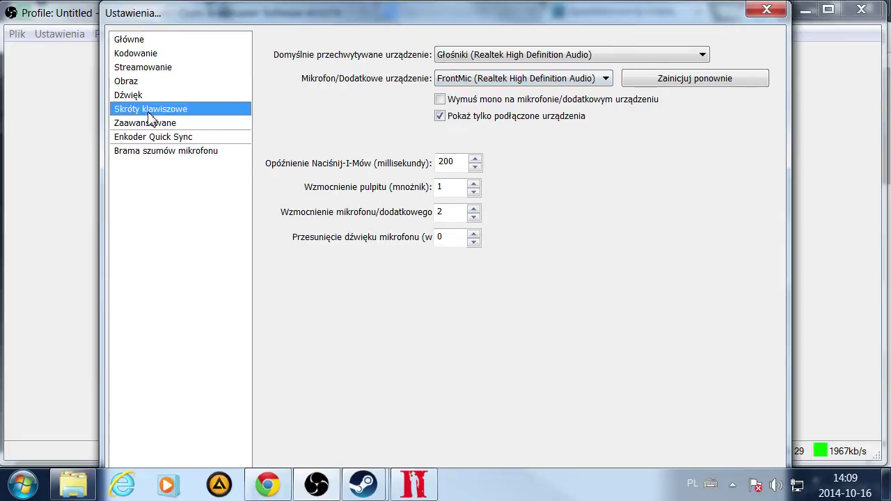
pyautogui.click(148, 123)
pyautogui.press('Up')
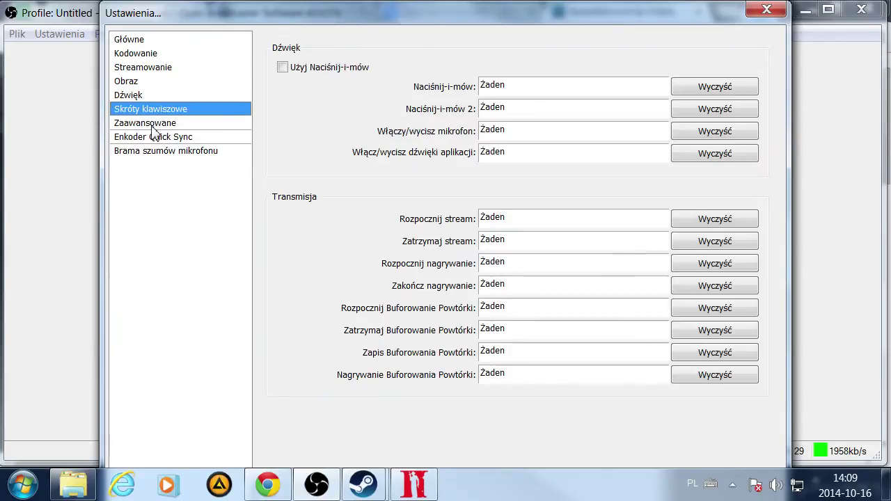
# Examine the advanced (Zaawansowane) settings and the custom parameters of the Quick Sync encoder (Enkoder Quick Sync).
pyautogui.click(152, 125)
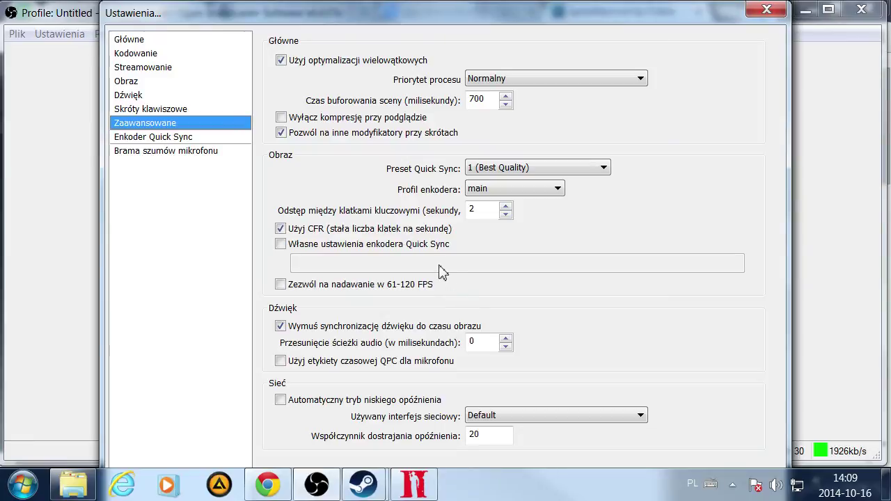
pyautogui.click(198, 138)
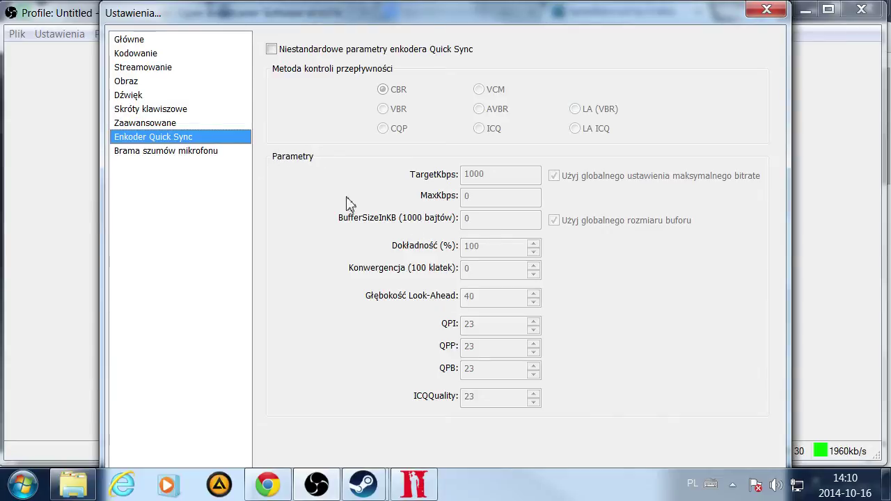
pyautogui.moveTo(358, 20)
pyautogui.mouseDown()
pyautogui.moveTo(352, 4)
pyautogui.moveTo(344, 20)
pyautogui.mouseUp()
# Examine the microphone noise gate (Brama szumów mikrofonu) thresholds and the language and profile options in the general (Główne) settings.
pyautogui.click(206, 160)
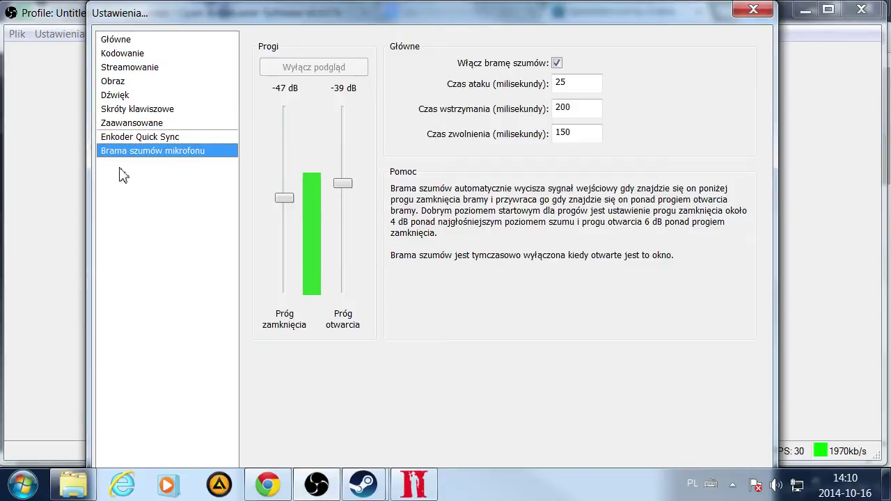
pyautogui.moveTo(599, 24); pyautogui.dragTo(561, 26)
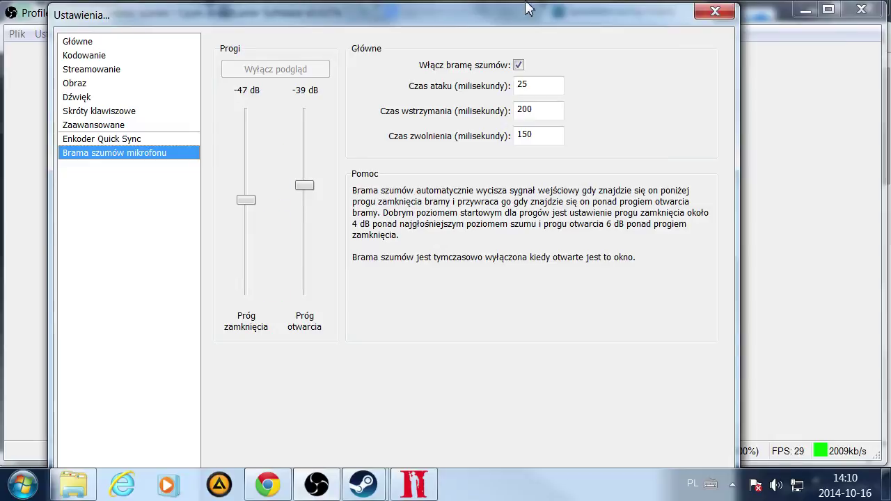
pyautogui.moveTo(348, 14); pyautogui.dragTo(297, 12)
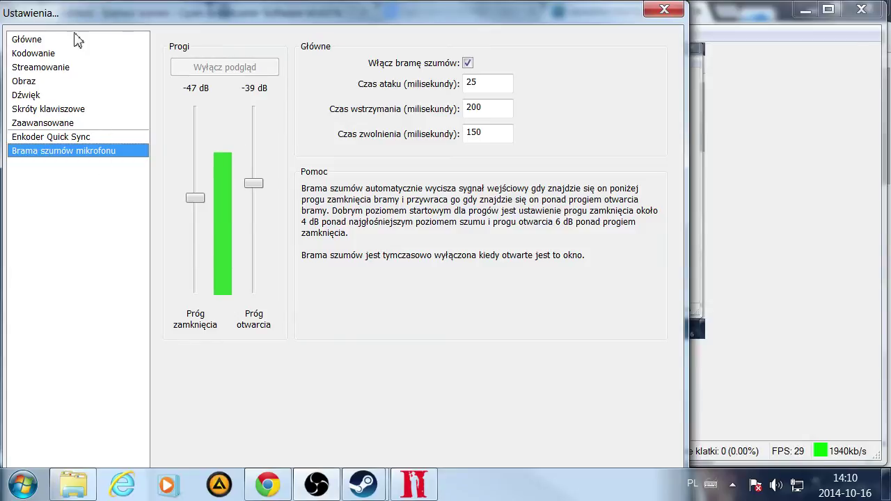
pyautogui.click(54, 42)
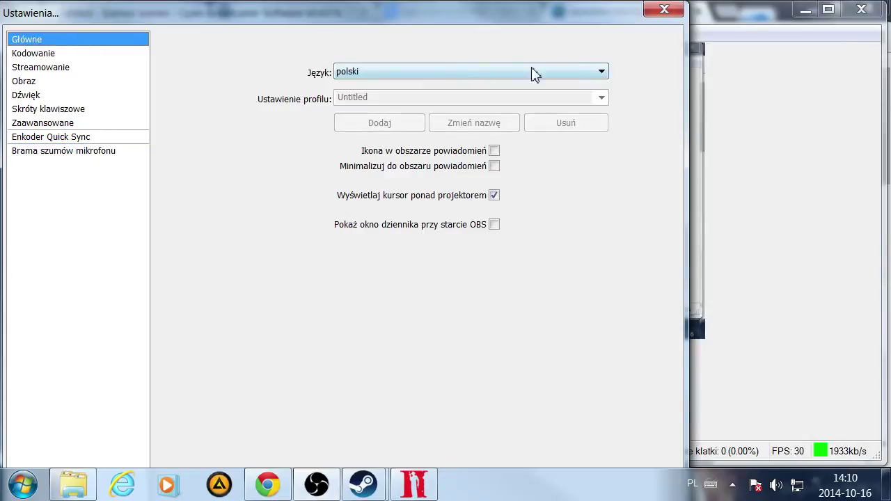
# Close the settings window and switch the recording to the scene that shows the webcam.
pyautogui.click(662, 17)
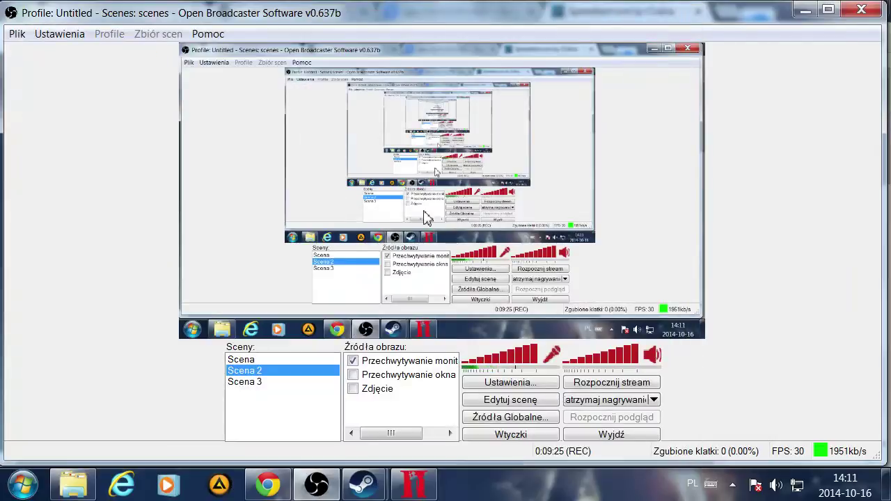
pyautogui.click(263, 373)
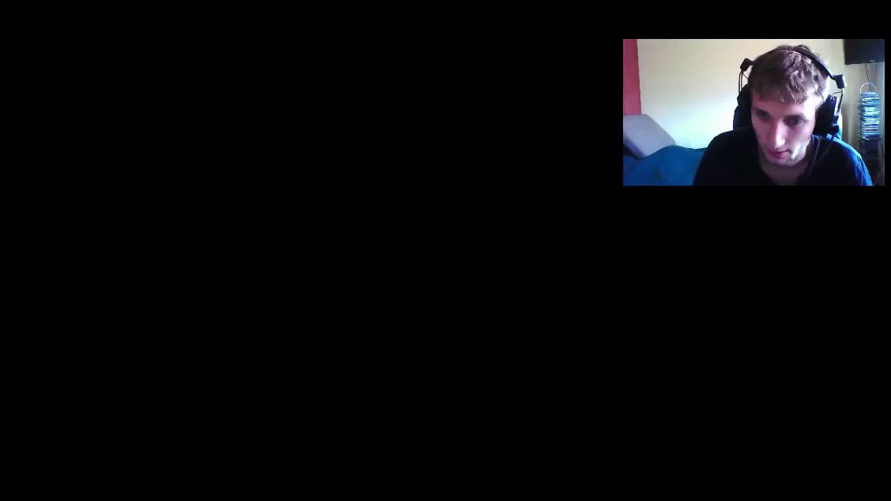